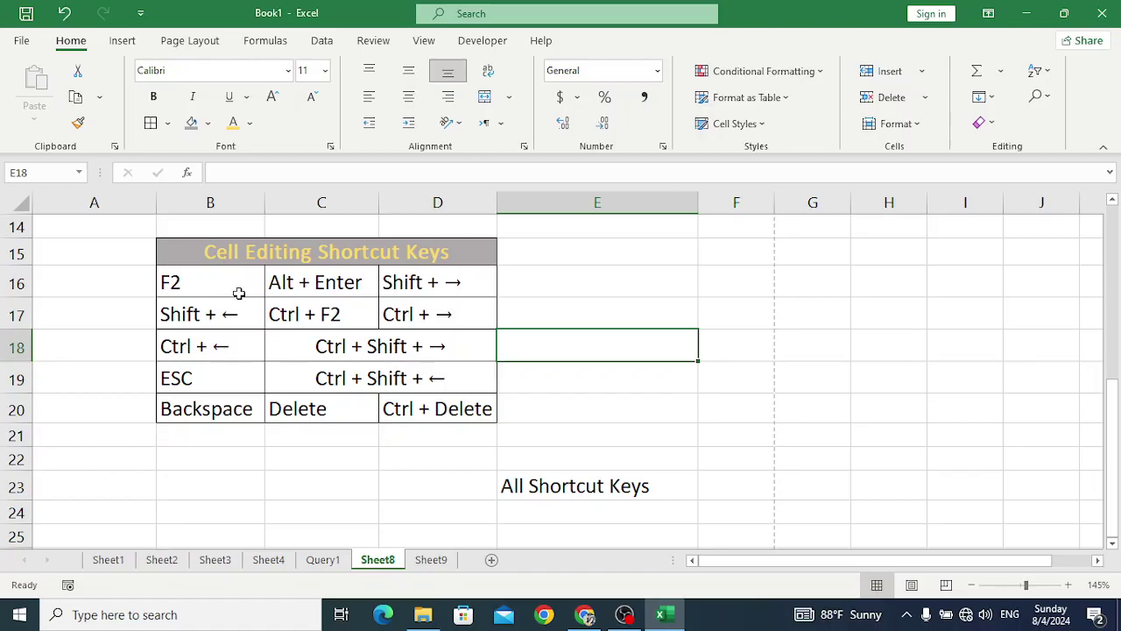
In E23, delete the final 's' of 'Keys' and retype it.
{"action": "left_click", "coordinate": [210, 288]}
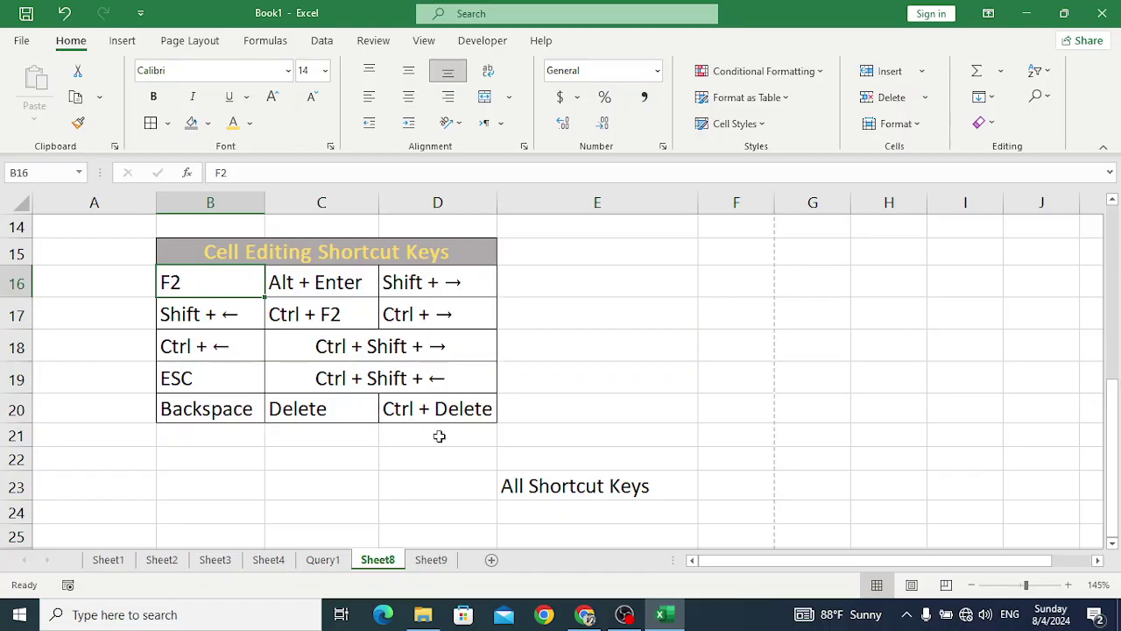
{"action": "left_click", "coordinate": [550, 492]}
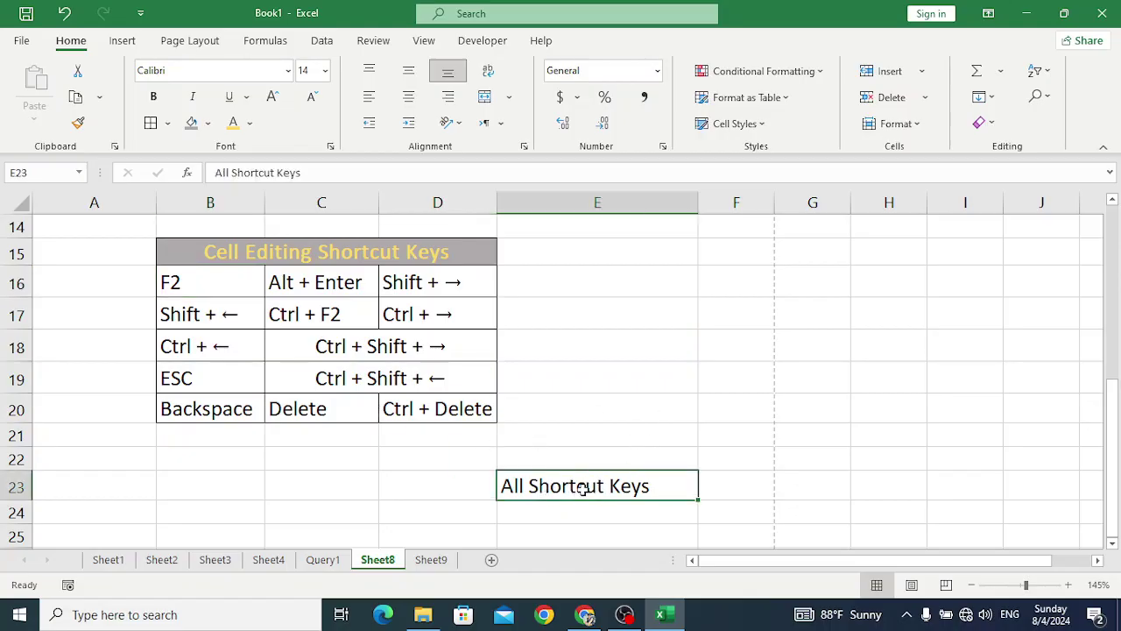
{"action": "key", "text": "F2"}
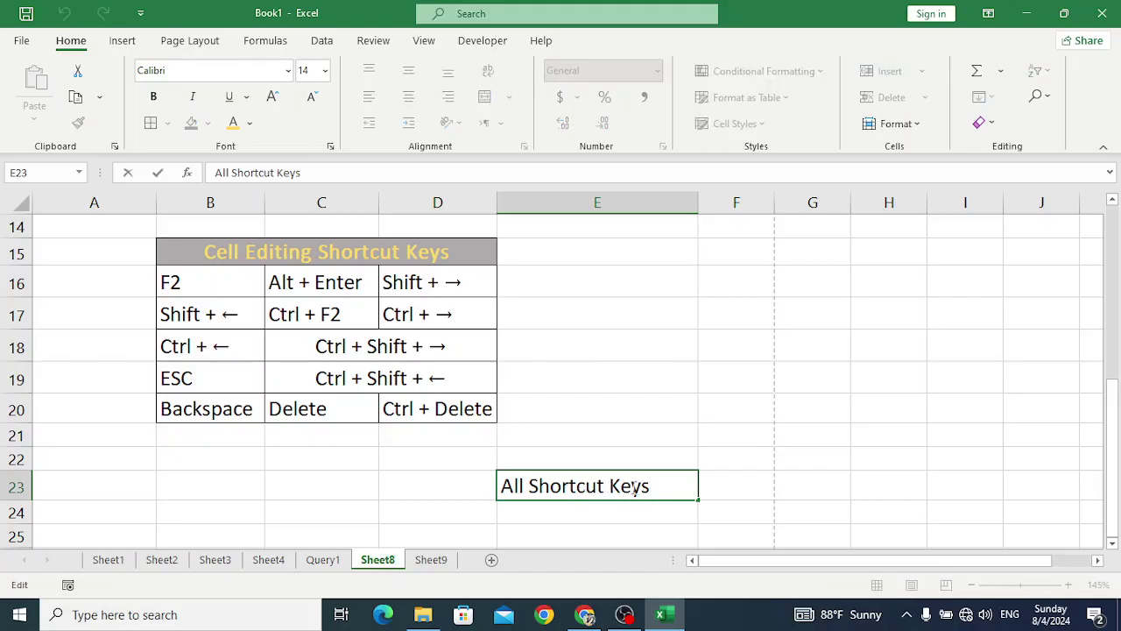
{"action": "key", "text": "BackSpace"}
{"action": "type", "text": "s"}
{"action": "left_click", "coordinate": [624, 439]}
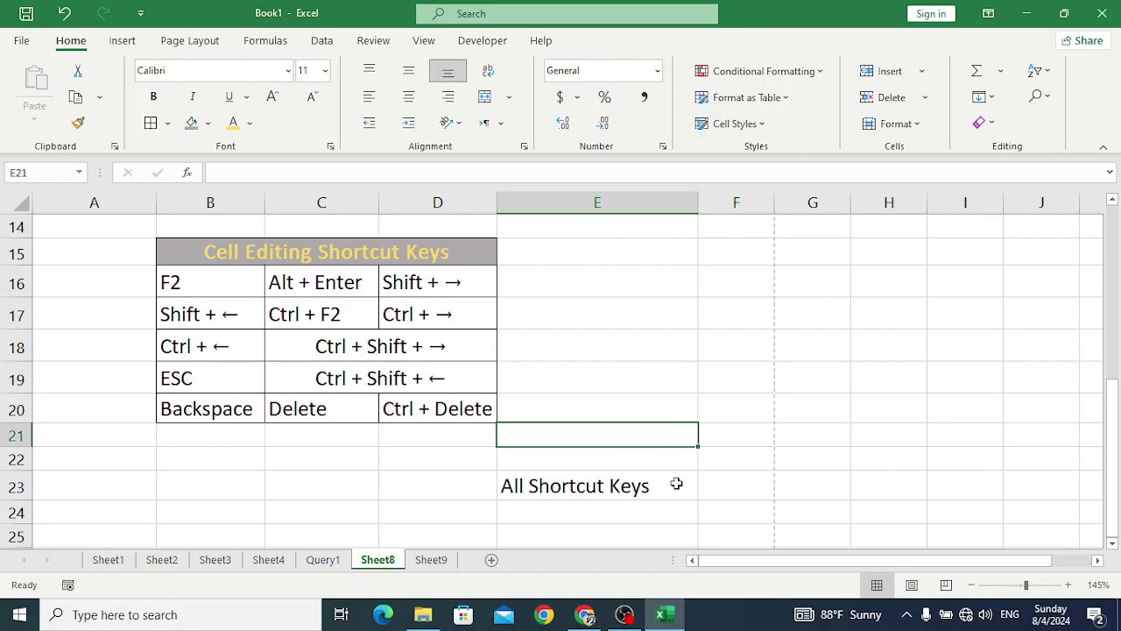
Add an extra 's' and a line break to E23, then remove both.
{"action": "left_click", "coordinate": [665, 486]}
{"action": "key", "text": "F2"}
{"action": "type", "text": "s"}
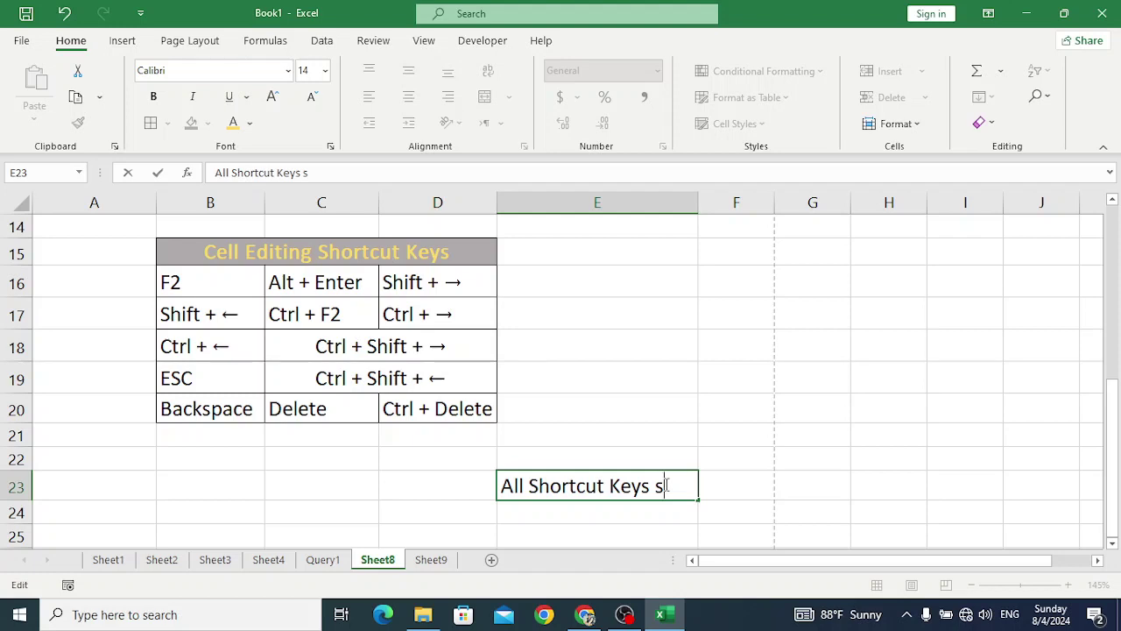
{"action": "key", "text": "alt+Return"}
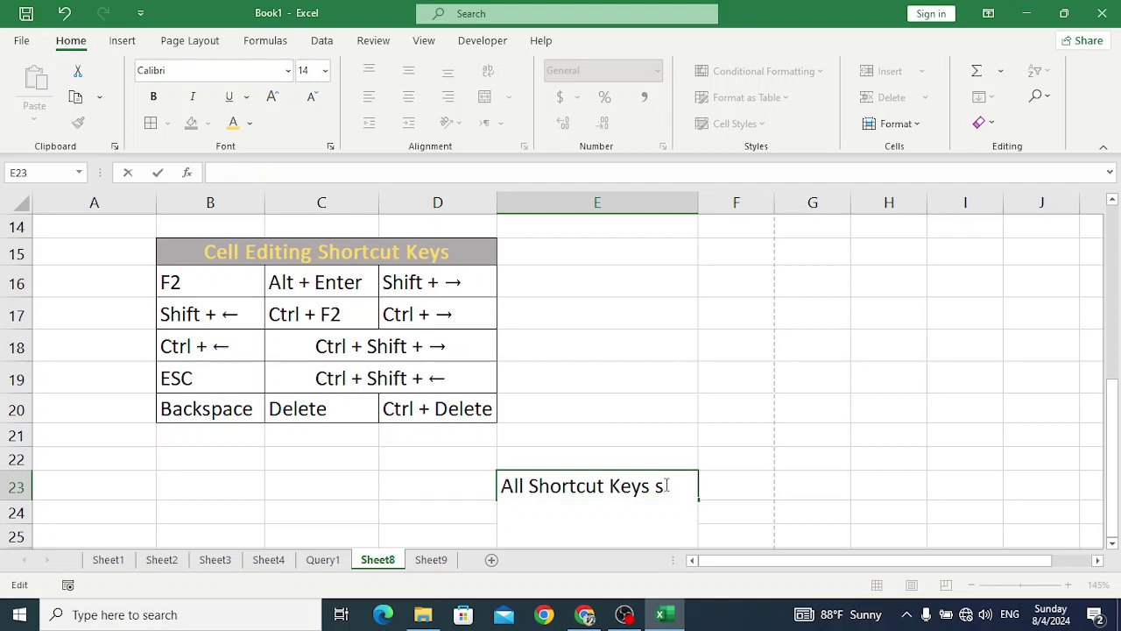
{"action": "scroll", "coordinate": [622, 428], "scroll_direction": "down", "scroll_amount": 1}
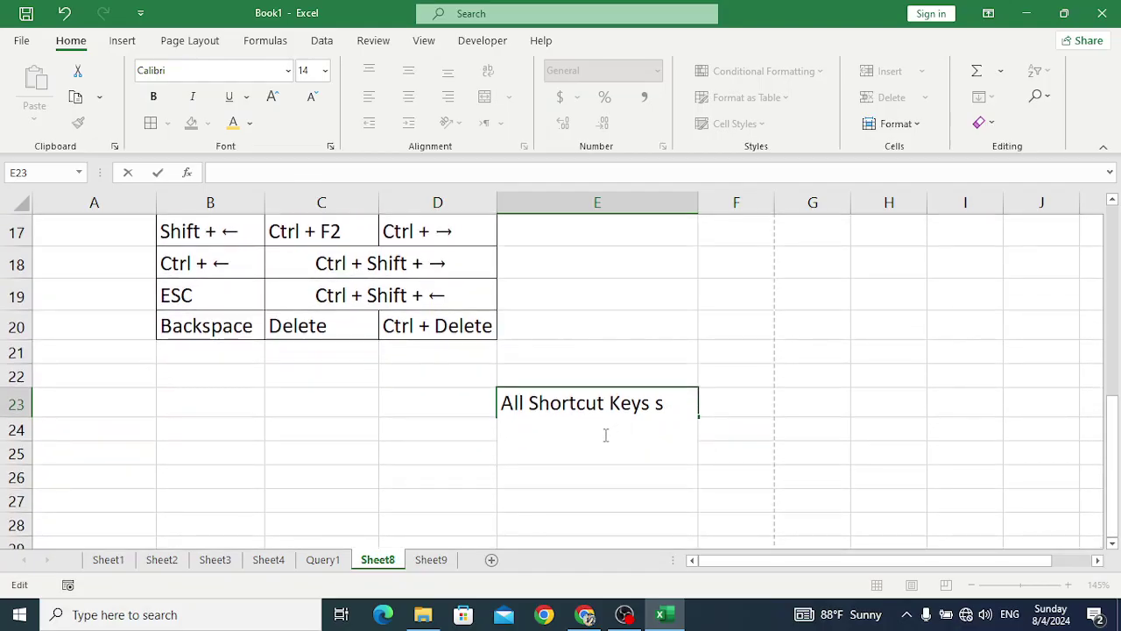
{"action": "scroll", "coordinate": [601, 433], "scroll_direction": "up", "scroll_amount": 1}
{"action": "key", "text": "BackSpace"}
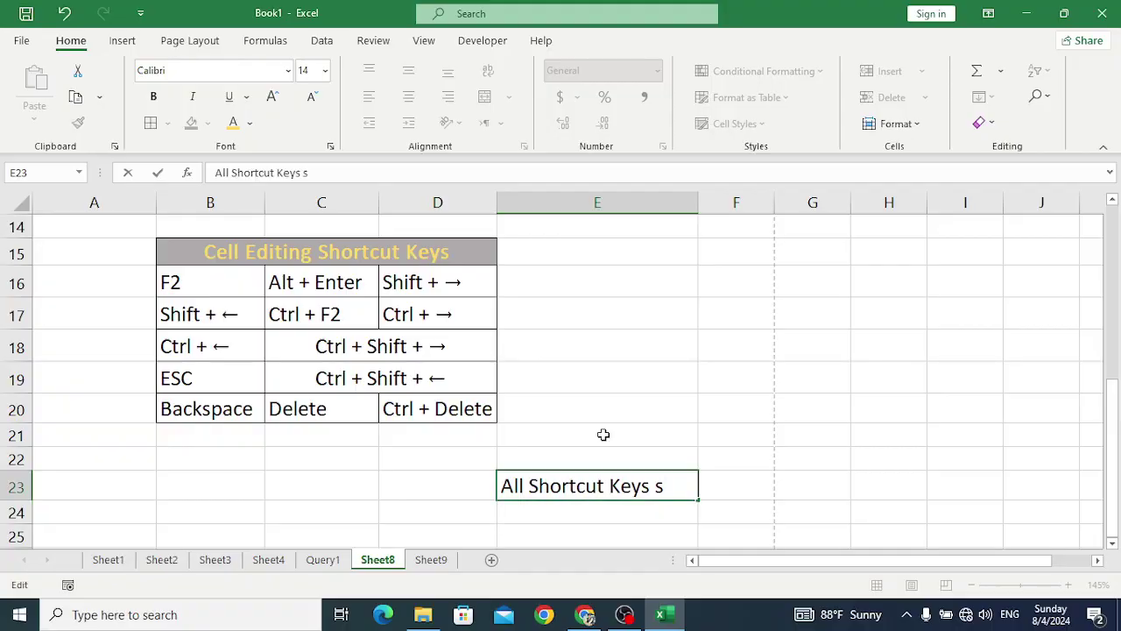
{"action": "key", "text": "BackSpace"}
{"action": "key", "text": "BackSpace"}
{"action": "left_click", "coordinate": [599, 450]}
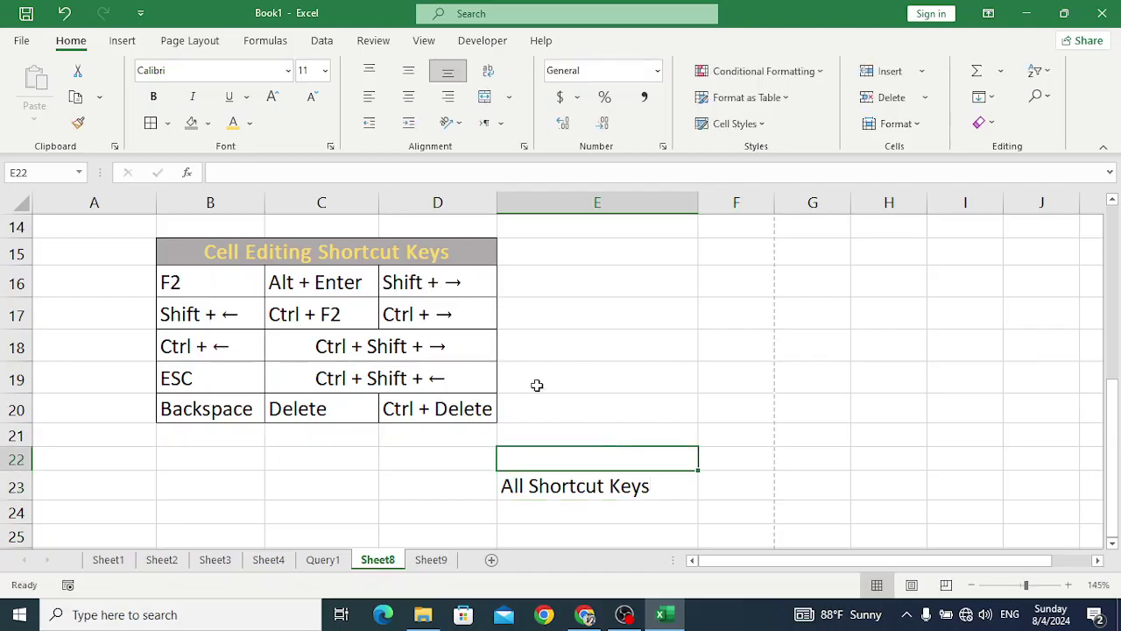
Inside E23, select 'Keys', then 'ortcut' in 'Shortcut', and release the selection.
{"action": "double_click", "coordinate": [604, 487]}
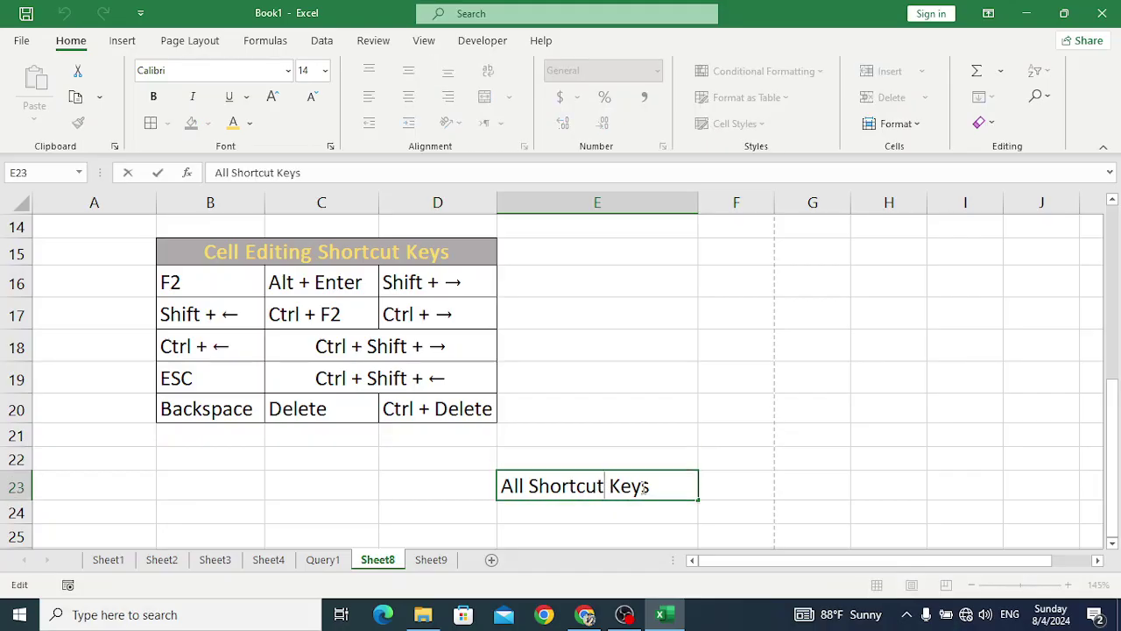
{"action": "key", "text": "shift+Right"}
{"action": "key", "text": "shift+Right"}
{"action": "key", "text": "shift+Right"}
{"action": "key", "text": "shift+Right"}
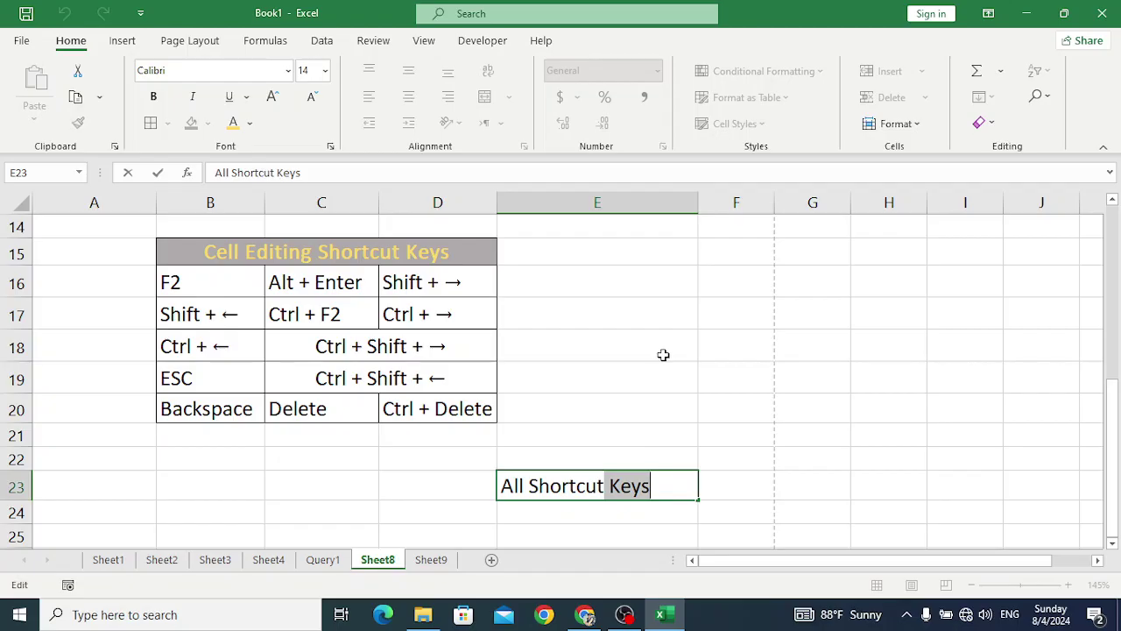
{"action": "key", "text": "Left"}
{"action": "key", "text": "shift+Left"}
{"action": "key", "text": "shift+Left"}
{"action": "key", "text": "shift+Left"}
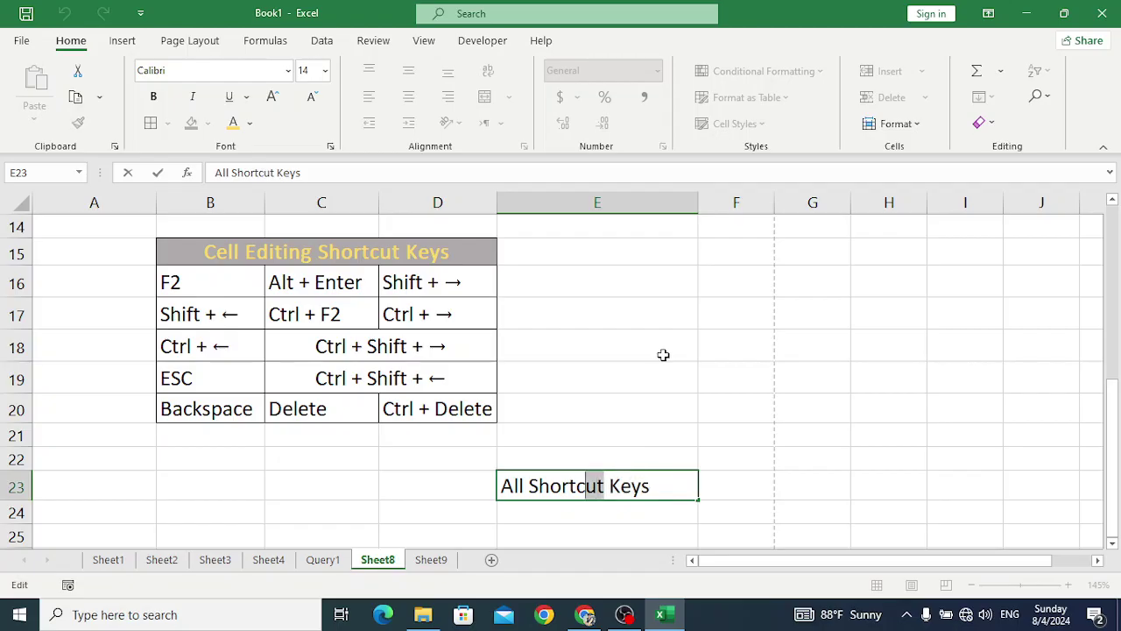
{"action": "key", "text": "shift+Left"}
{"action": "key", "text": "shift+Left"}
{"action": "key", "text": "shift+Left"}
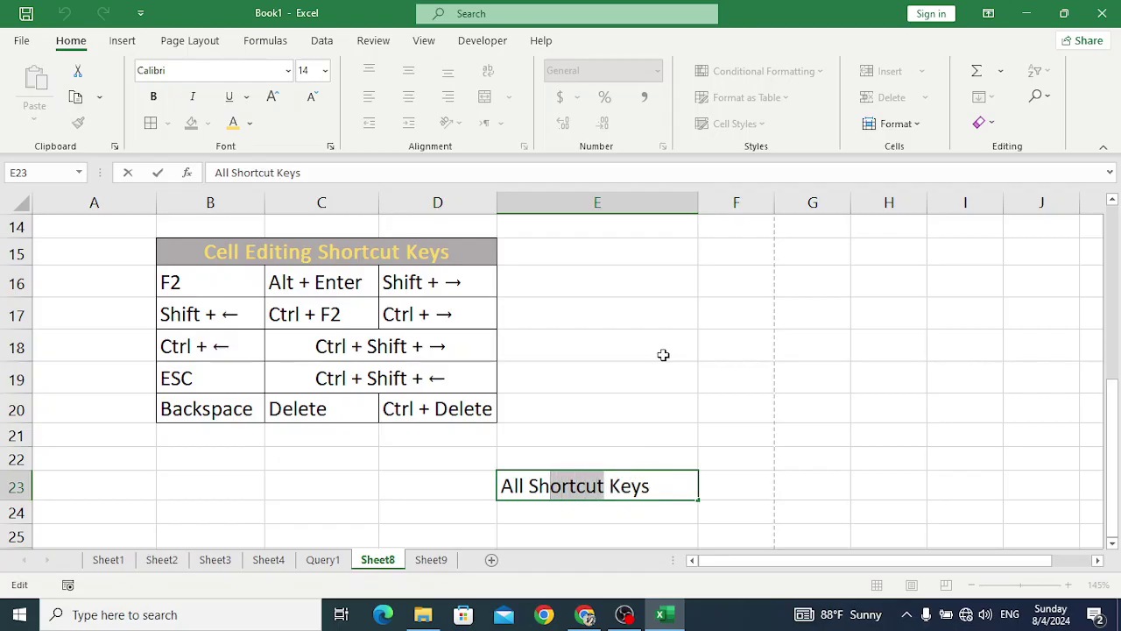
{"action": "key", "text": "Right"}
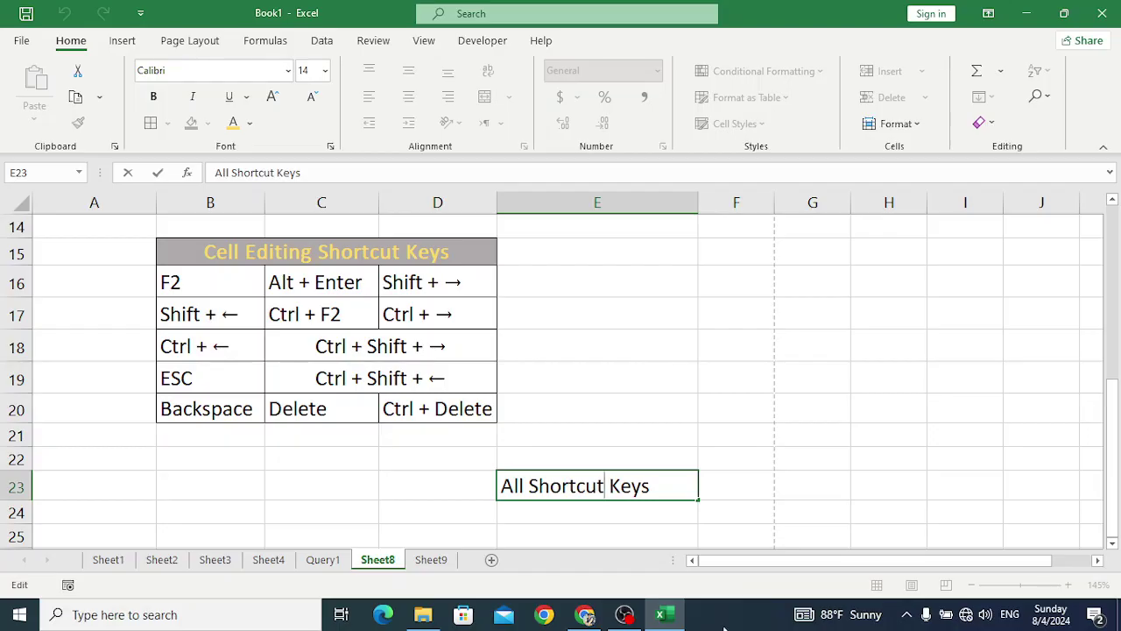
Delete the 'Ctrl + F2' entry from C17, then reopen E23 for in-cell editing.
{"action": "left_click", "coordinate": [327, 319]}
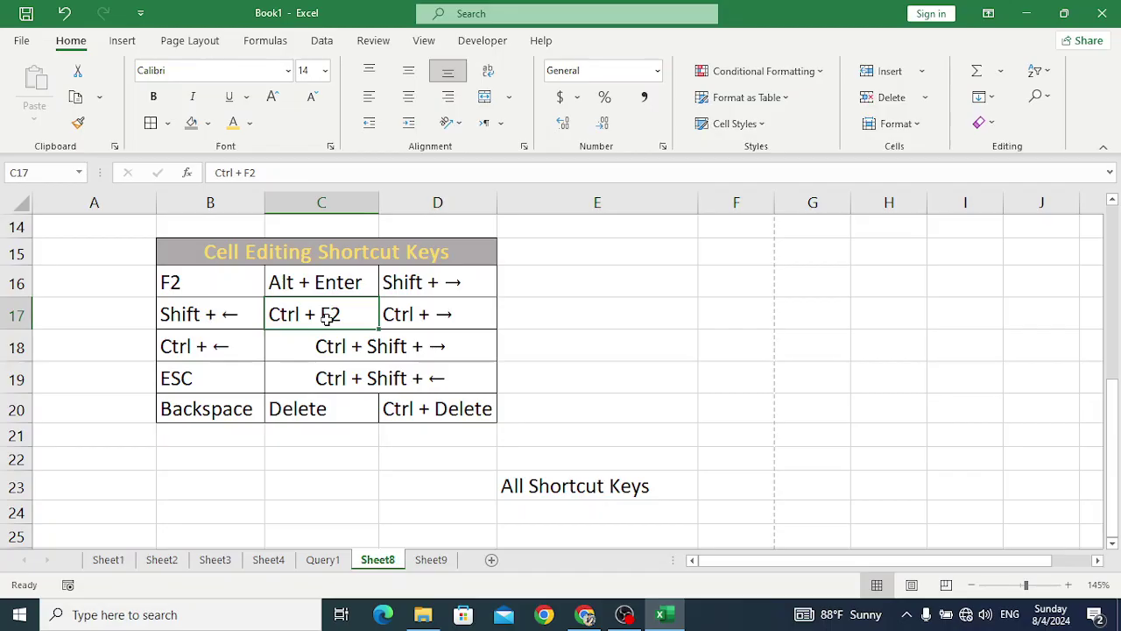
{"action": "key", "text": "Delete"}
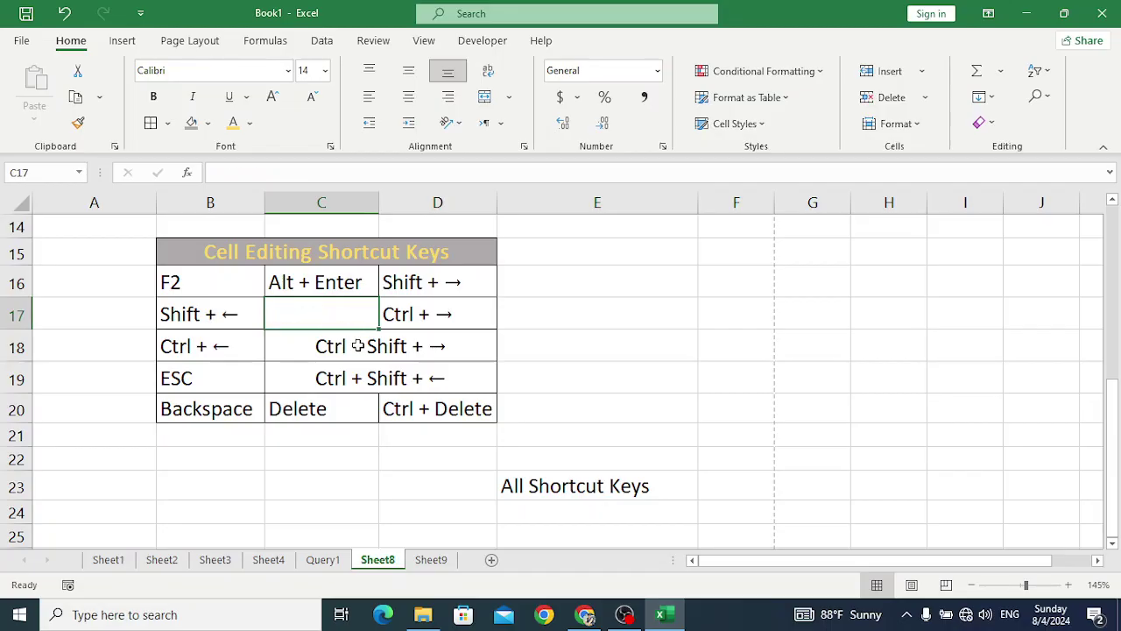
{"action": "left_click", "coordinate": [357, 346]}
{"action": "left_click", "coordinate": [395, 317]}
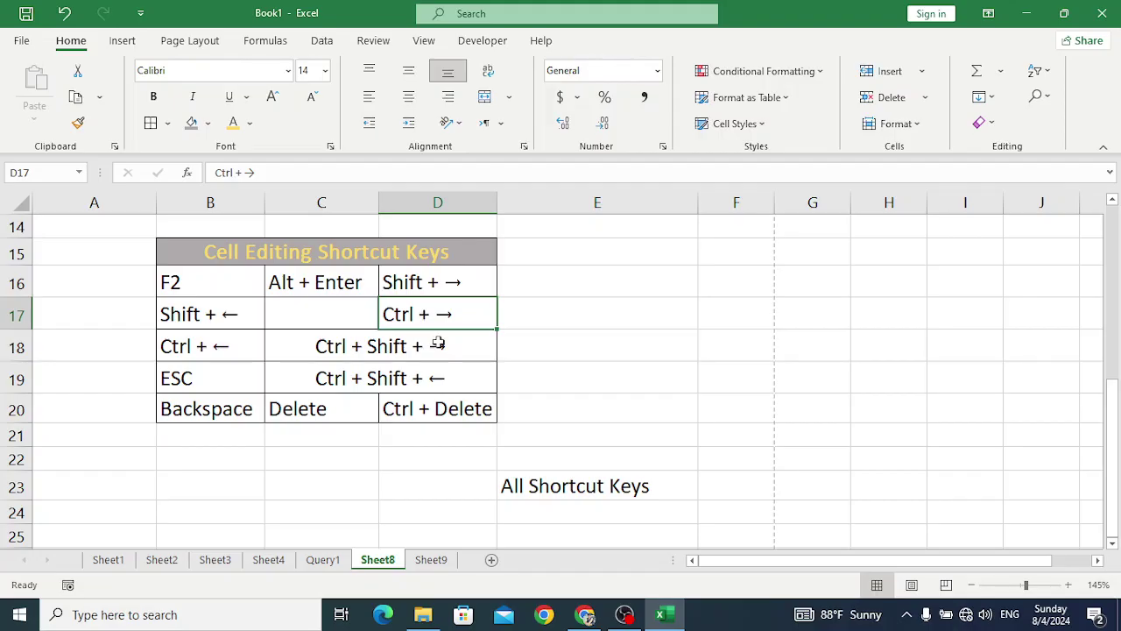
{"action": "double_click", "coordinate": [558, 485]}
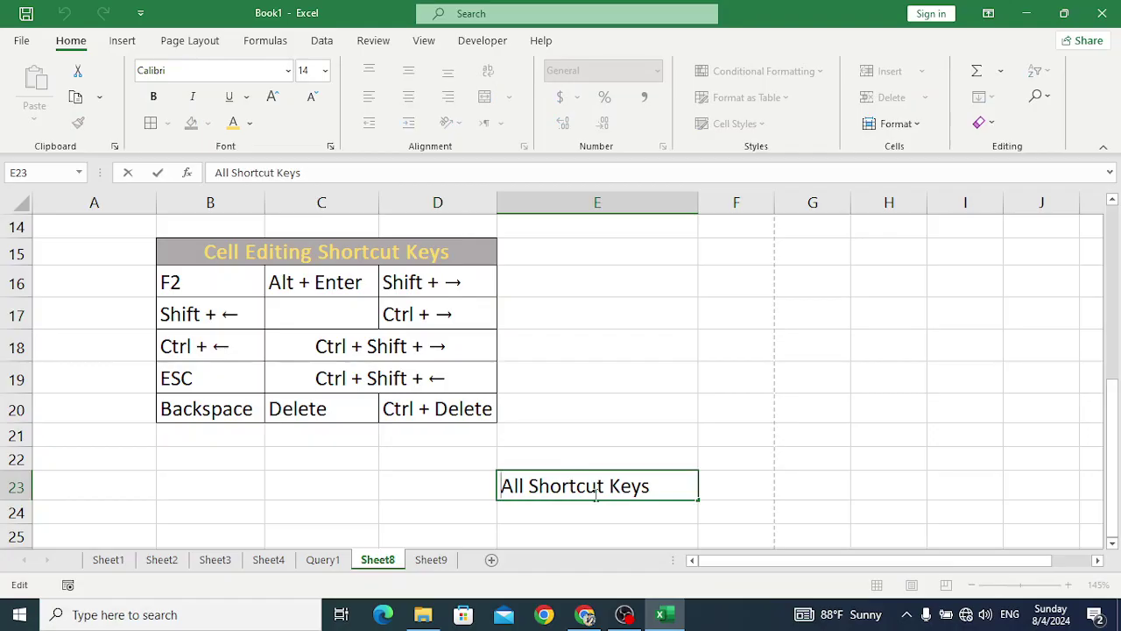
{"action": "key", "text": "ctrl+Right"}
{"action": "key", "text": "ctrl+Right"}
{"action": "key", "text": "ctrl+Left"}
{"action": "key", "text": "ctrl+Left"}
{"action": "key", "text": "ctrl+Left"}
{"action": "key", "text": "ctrl+shift+Right"}
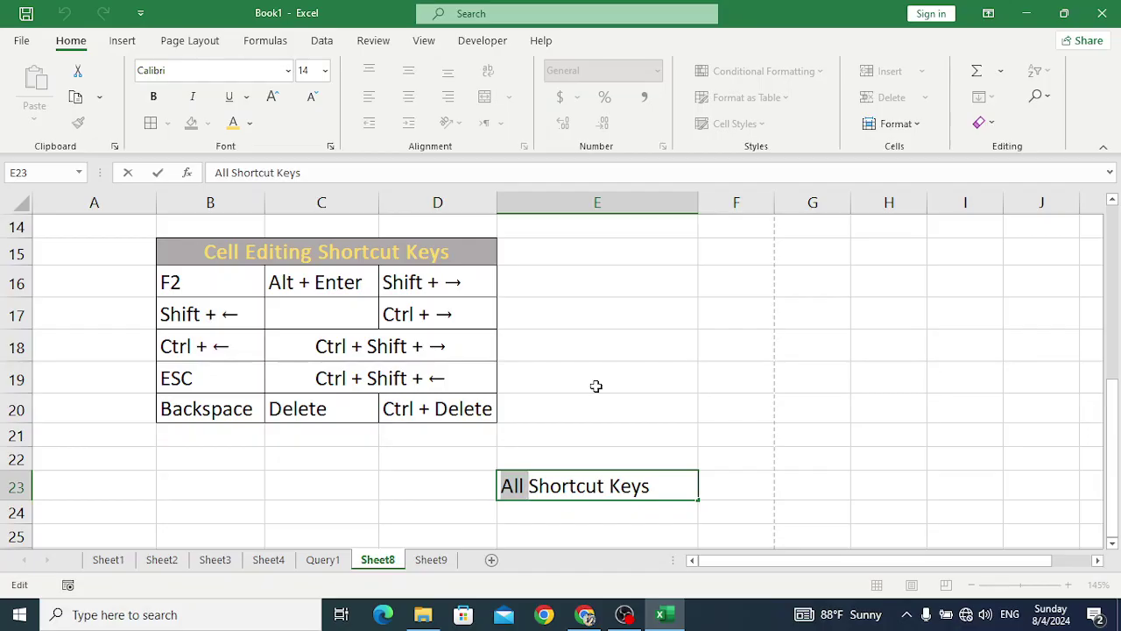
{"action": "key", "text": "ctrl+shift+Right"}
{"action": "key", "text": "ctrl+shift+Right"}
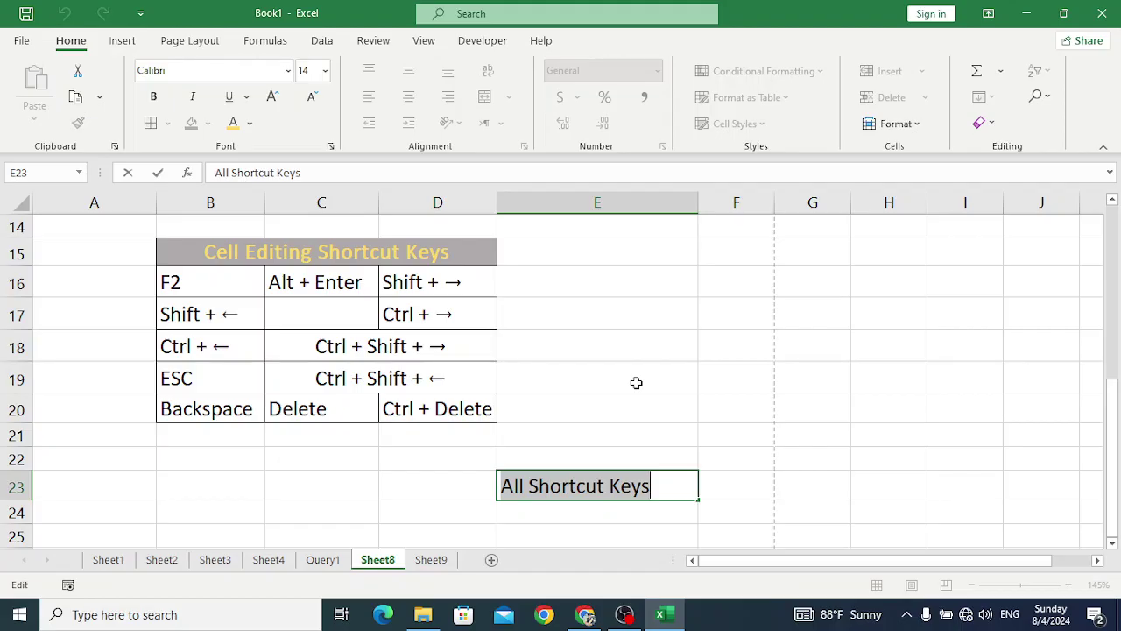
{"action": "key", "text": "ctrl+shift+Left"}
{"action": "key", "text": "ctrl+shift+Left"}
{"action": "key", "text": "ctrl+shift+Left"}
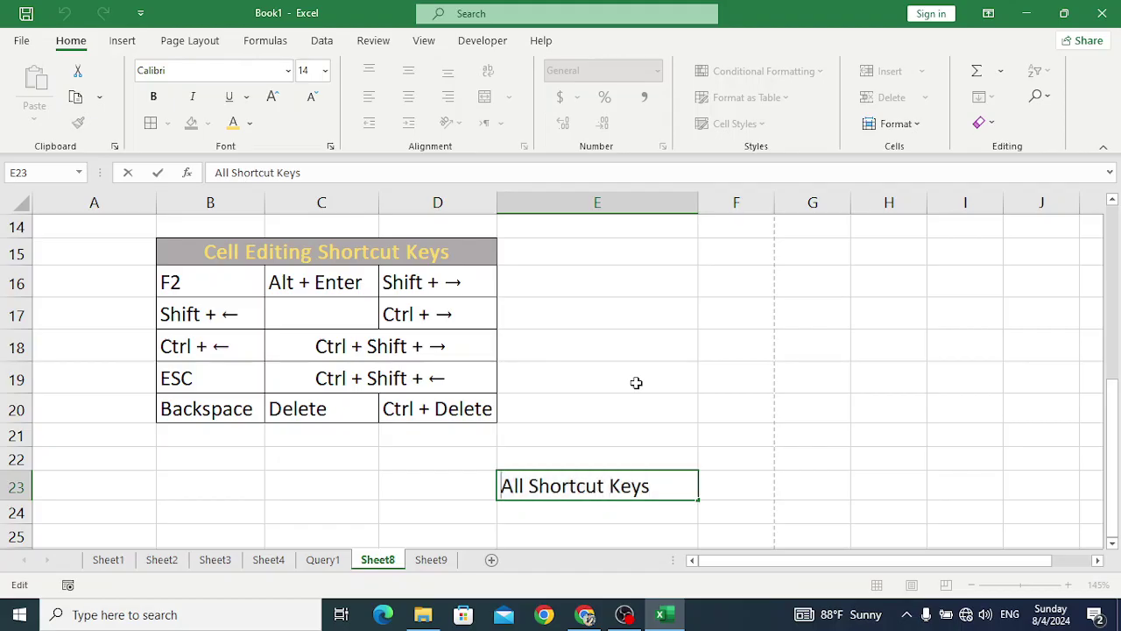
{"action": "key", "text": "ctrl+Right"}
{"action": "key", "text": "ctrl+Right"}
{"action": "key", "text": "ctrl+Right"}
{"action": "key", "text": "ctrl+shift+Left"}
{"action": "key", "text": "ctrl+shift+Left"}
{"action": "key", "text": "ctrl+shift+Left"}
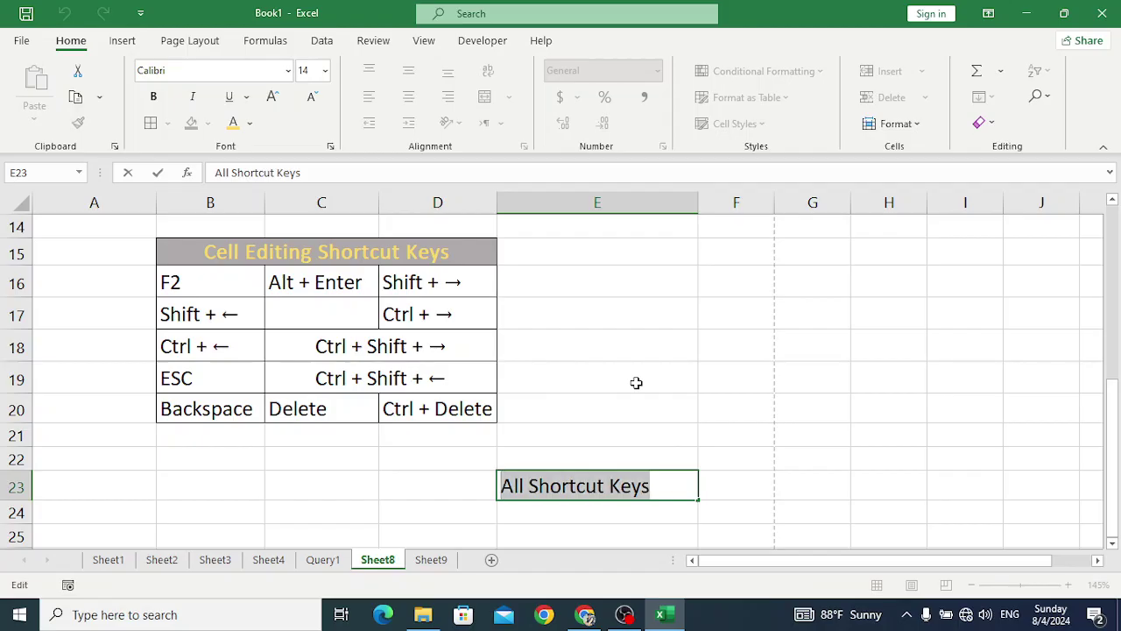
{"action": "key", "text": "Left"}
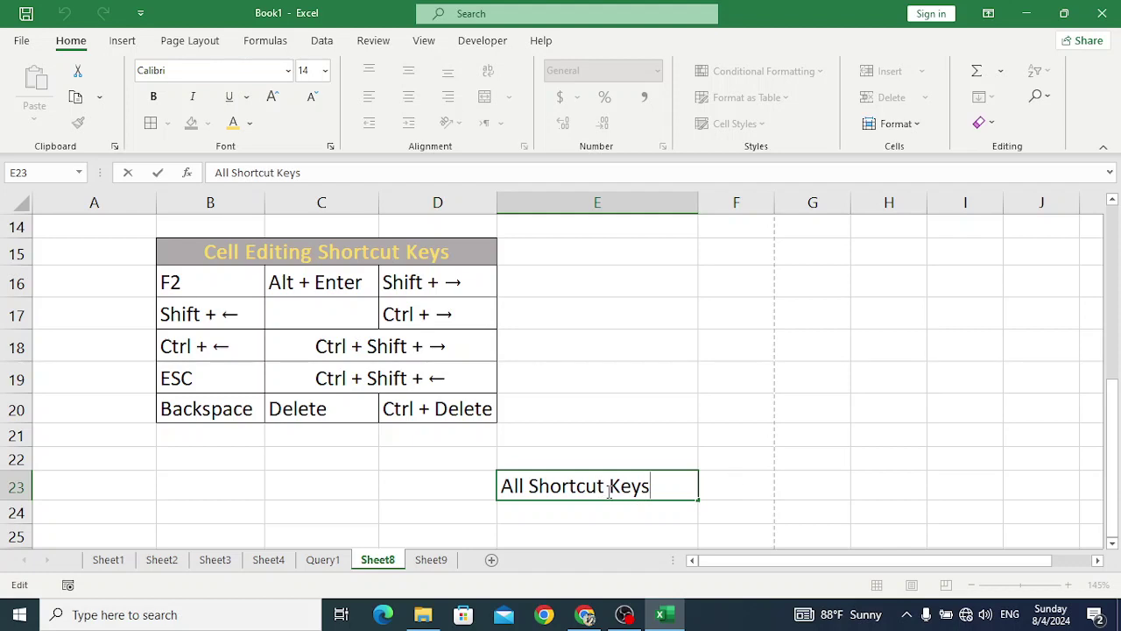
{"action": "key", "text": "Escape"}
{"action": "key", "text": "F2"}
{"action": "key", "text": "Escape"}
{"action": "key", "text": "F2"}
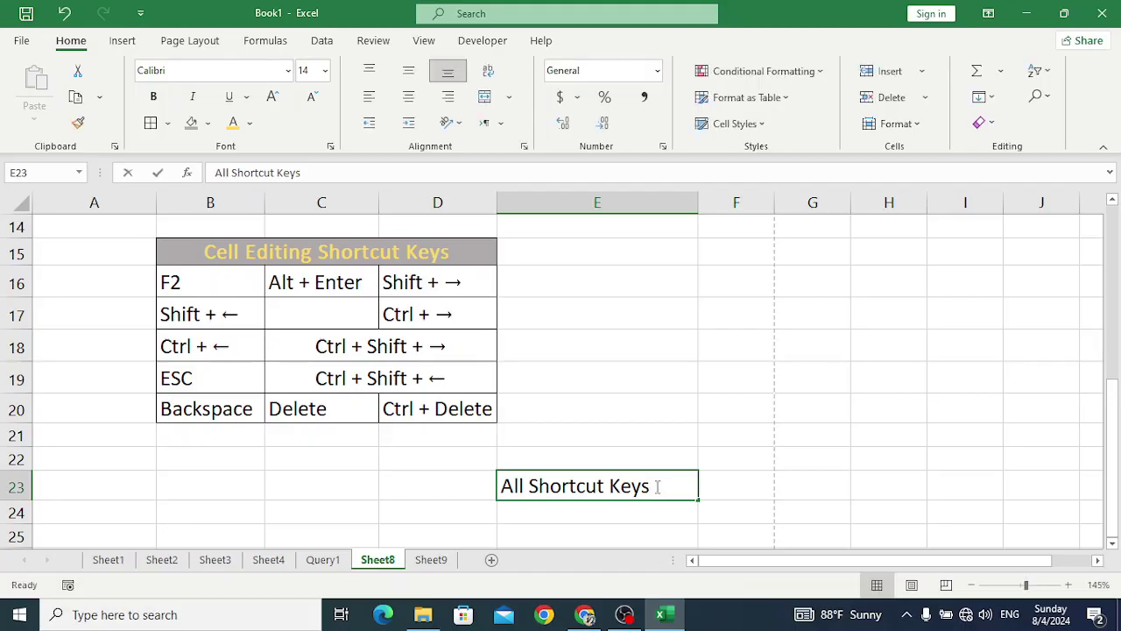
{"action": "left_click", "coordinate": [650, 452]}
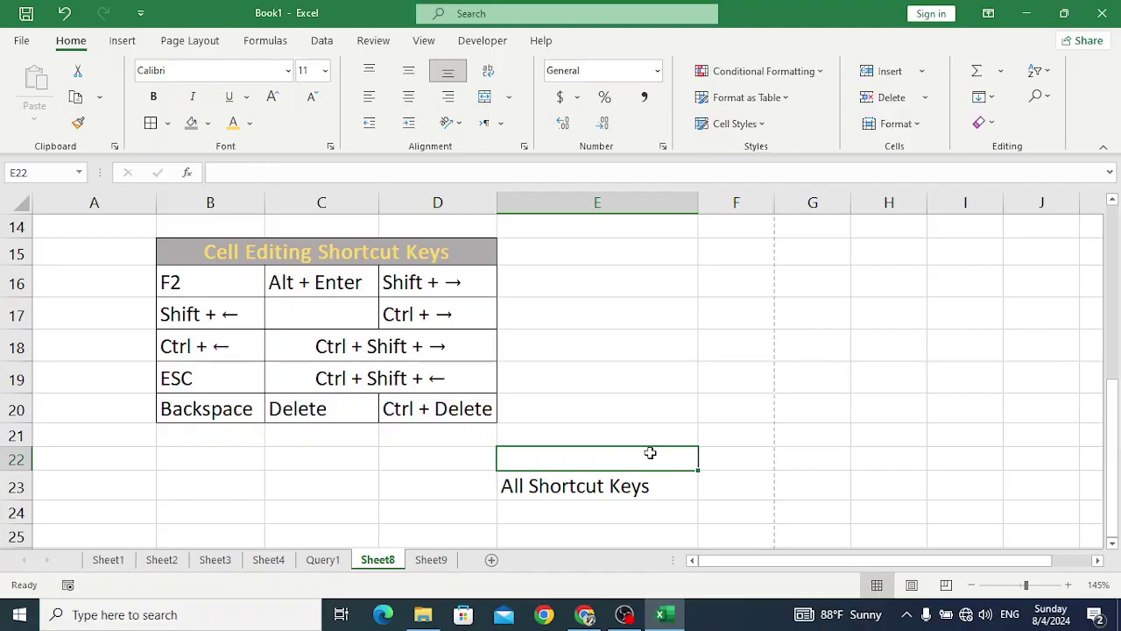
Discard the unfinished 'al we have' entry in E22.
{"action": "type", "text": "al we have"}
{"action": "key", "text": "Escape"}
{"action": "left_click", "coordinate": [601, 431]}
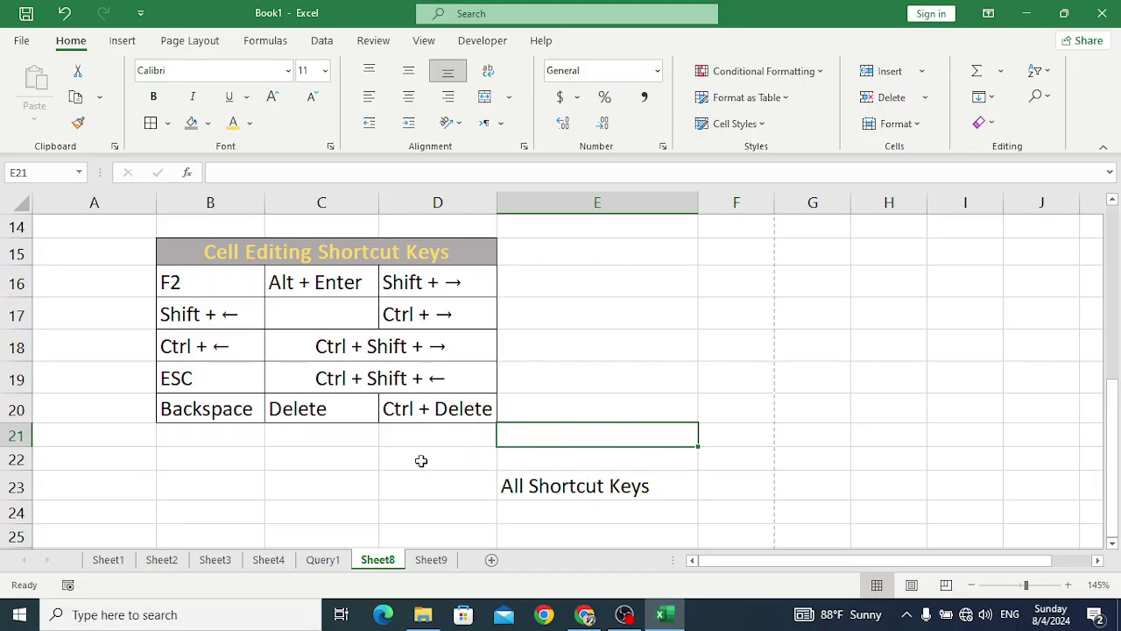
{"action": "left_click", "coordinate": [240, 414]}
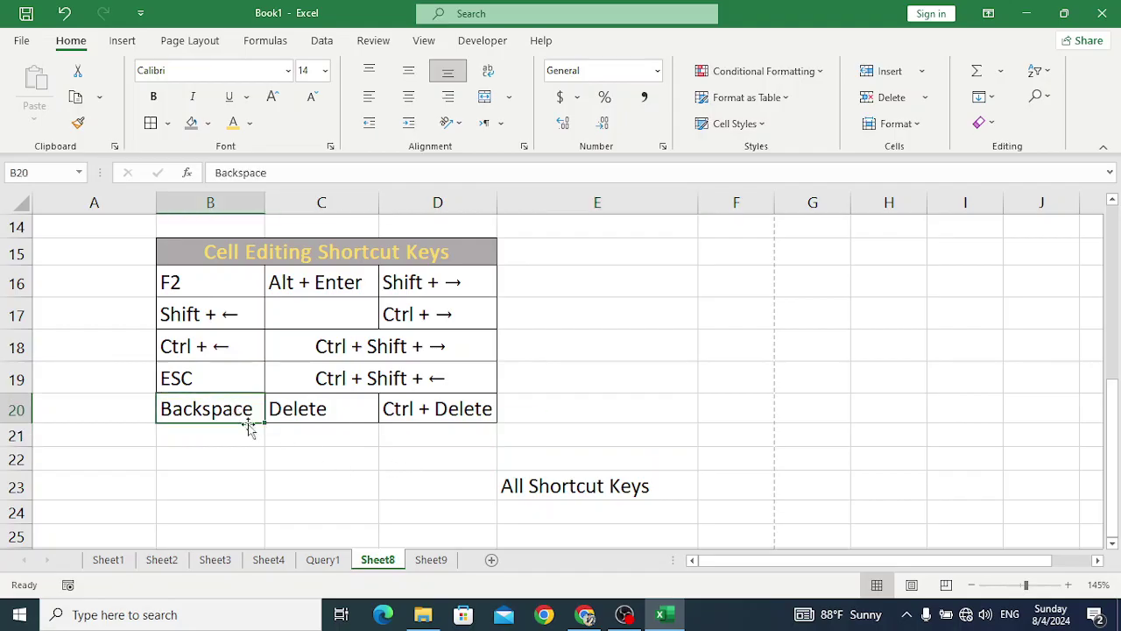
Delete E23's 'All Shortcut Keys' text character by character, then clear the rest with Ctrl+Delete.
{"action": "double_click", "coordinate": [596, 485]}
{"action": "left_click", "coordinate": [604, 485]}
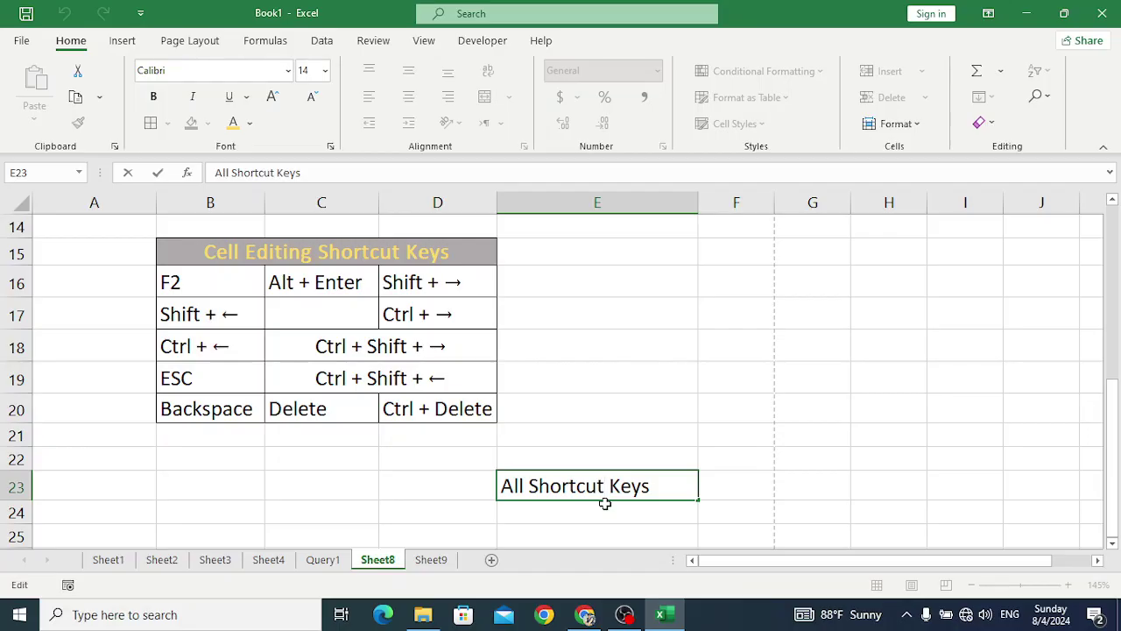
{"action": "key", "text": "BackSpace"}
{"action": "key", "text": "BackSpace"}
{"action": "key", "text": "BackSpace"}
{"action": "key", "text": "BackSpace"}
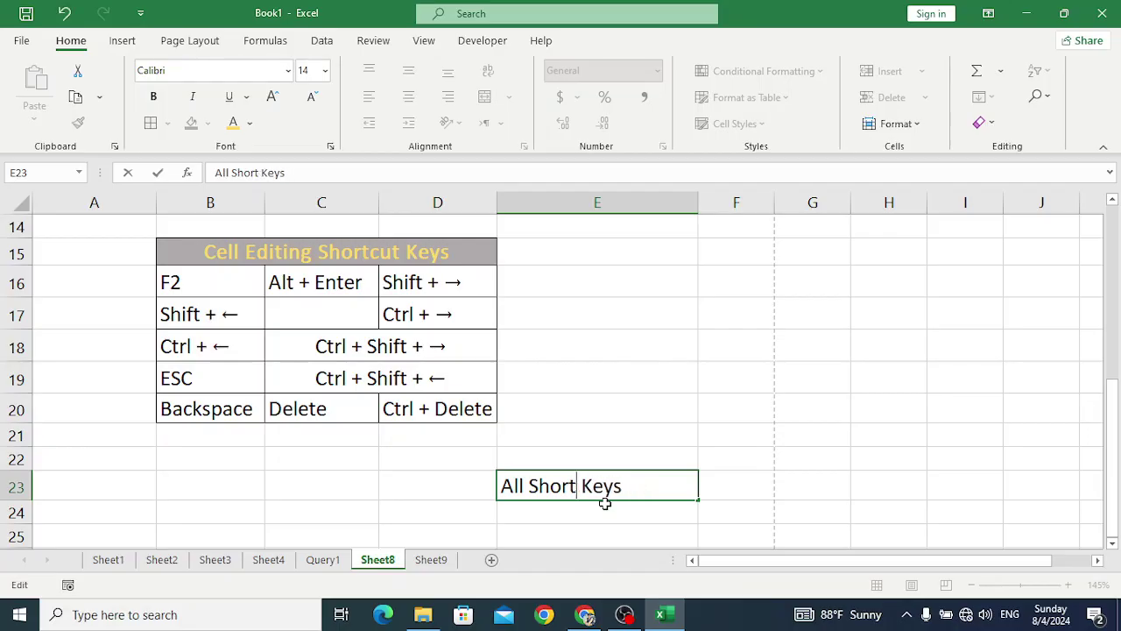
{"action": "key", "text": "BackSpace"}
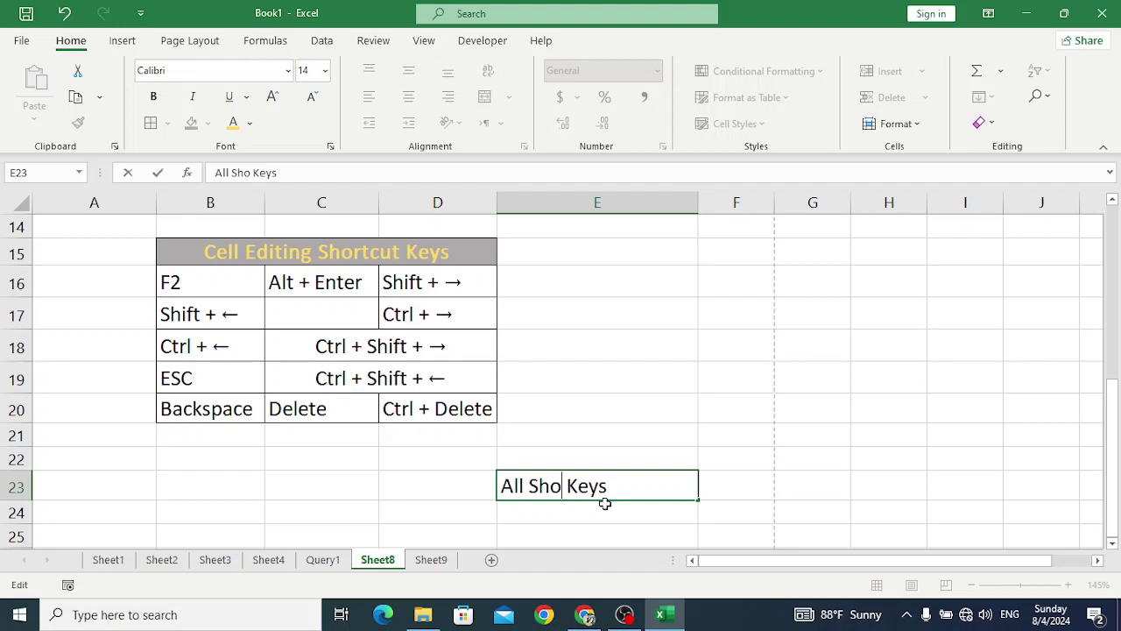
{"action": "key", "text": "Delete"}
{"action": "key", "text": "Delete"}
{"action": "key", "text": "Delete"}
{"action": "key", "text": "Delete"}
{"action": "key", "text": "Delete"}
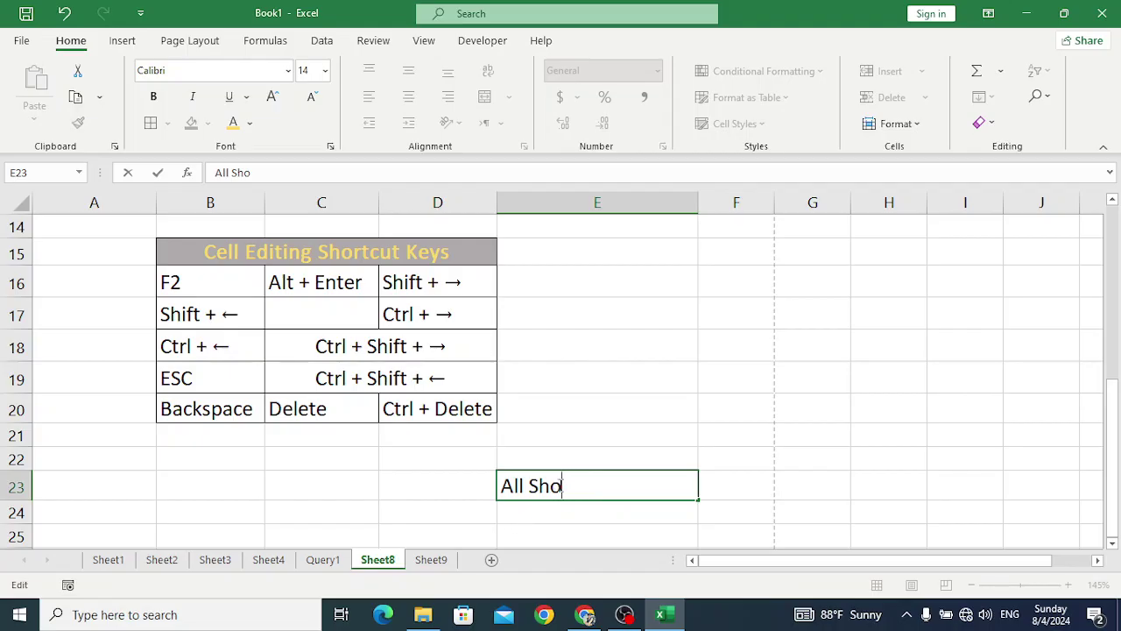
{"action": "key", "text": "Home"}
{"action": "key", "text": "ctrl+Delete"}
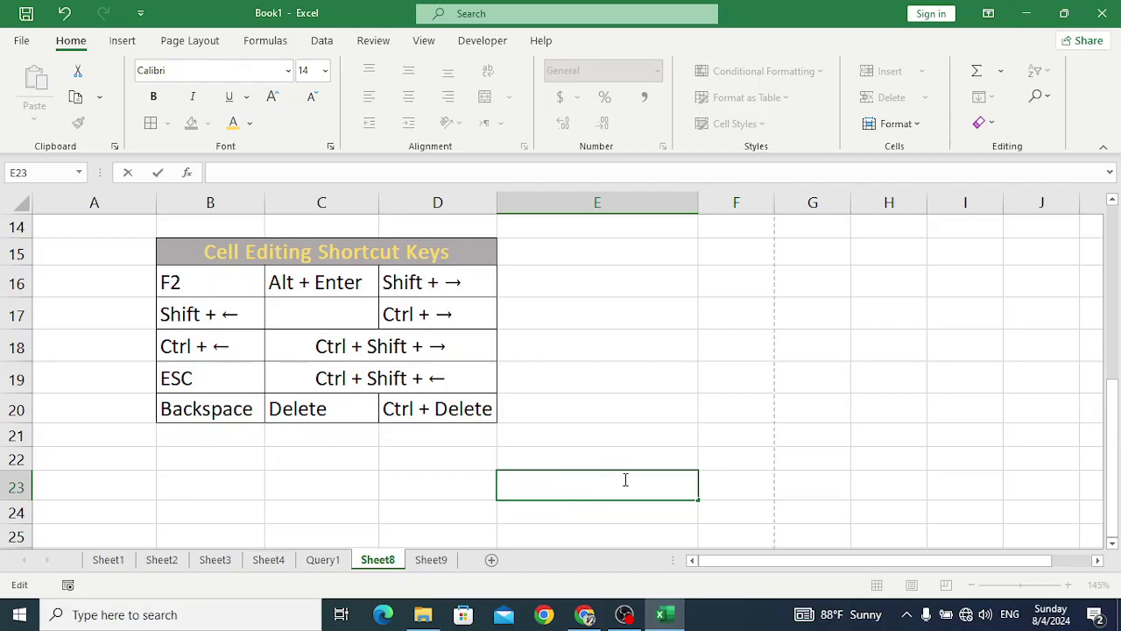
{"action": "left_click", "coordinate": [607, 451]}
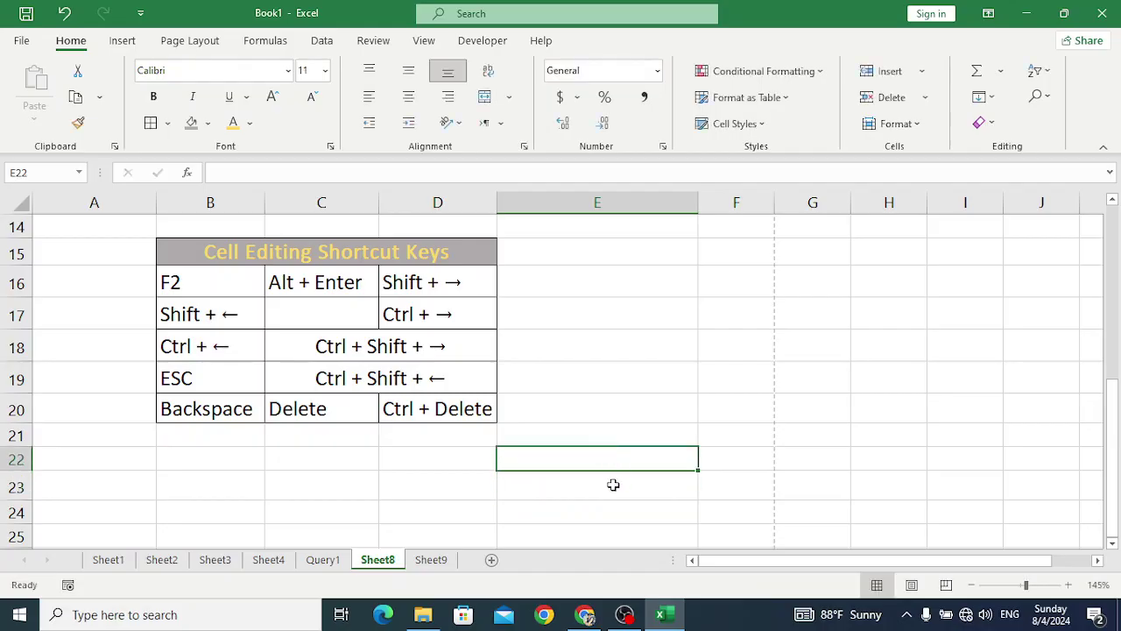
{"action": "left_click", "coordinate": [613, 484]}
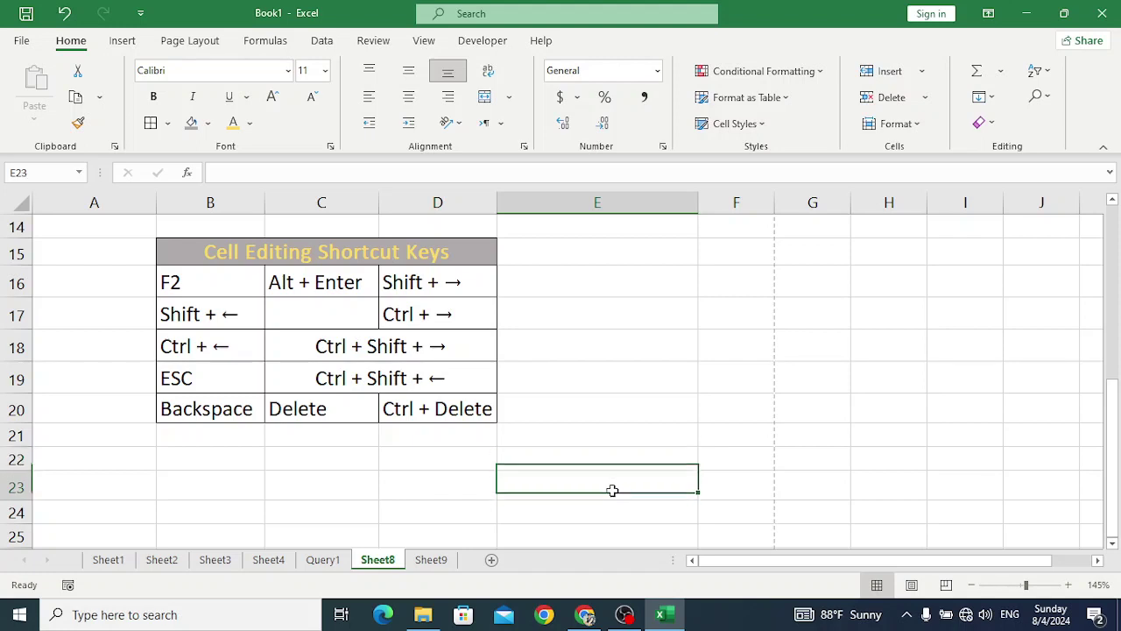